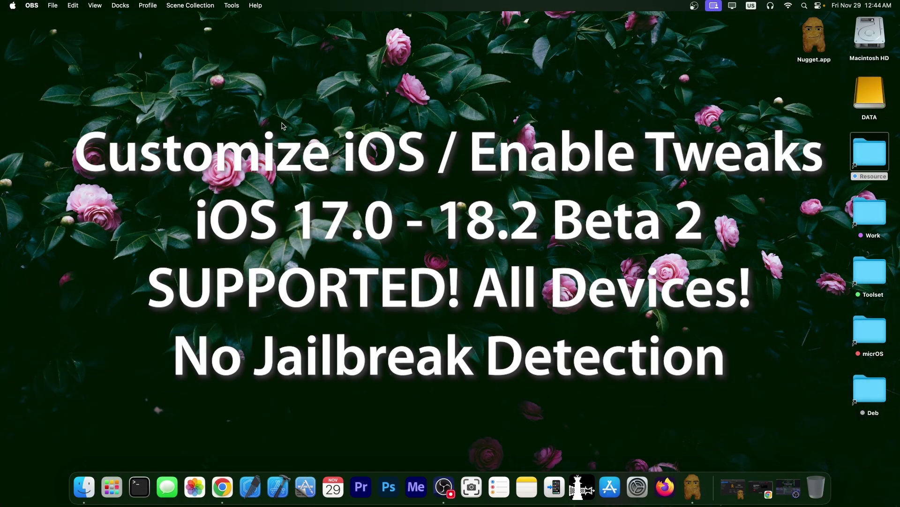
Restore the minimized Chrome window with the 8kSec Academy homepage from the Dock
{"action": "left_click", "coordinate": [469, 113]}
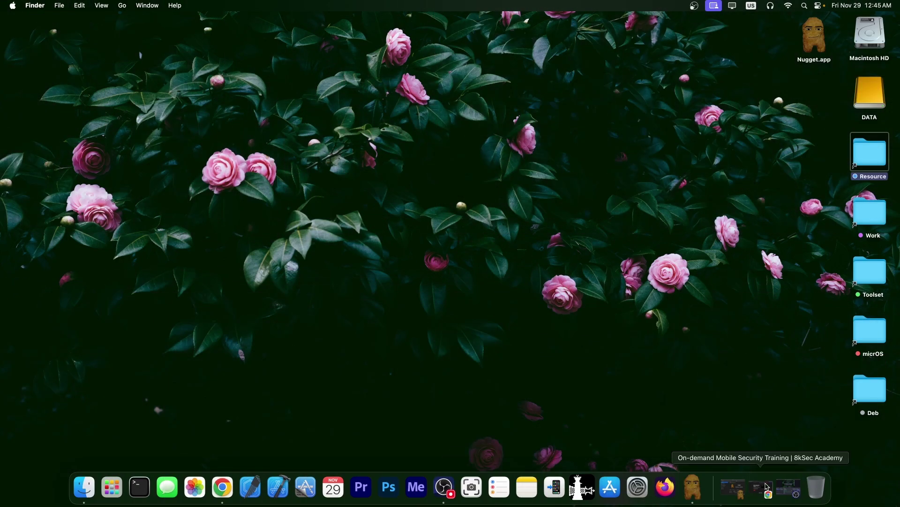
{"action": "left_click", "coordinate": [765, 487]}
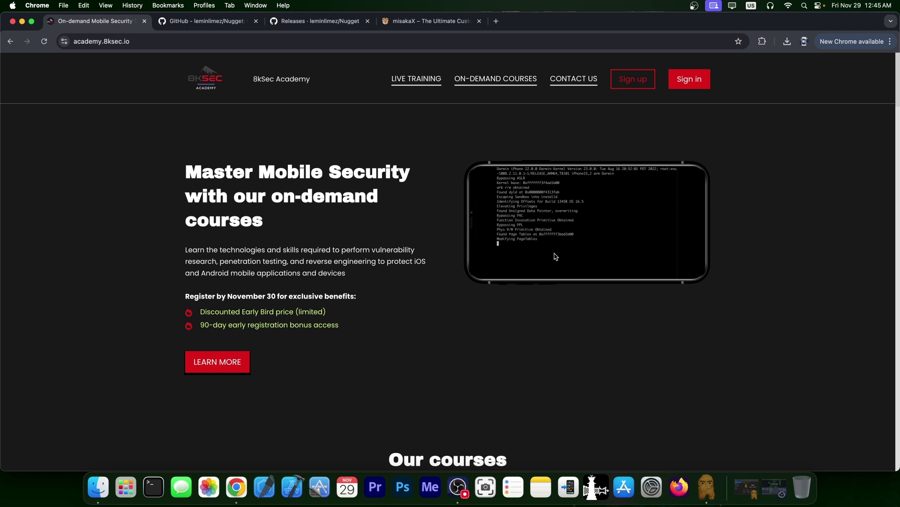
Browse the Offensive iOS Internals course page, then go back and close the 8kSec Academy tab
{"action": "scroll", "coordinate": [554, 257], "scroll_direction": "down", "scroll_amount": 10}
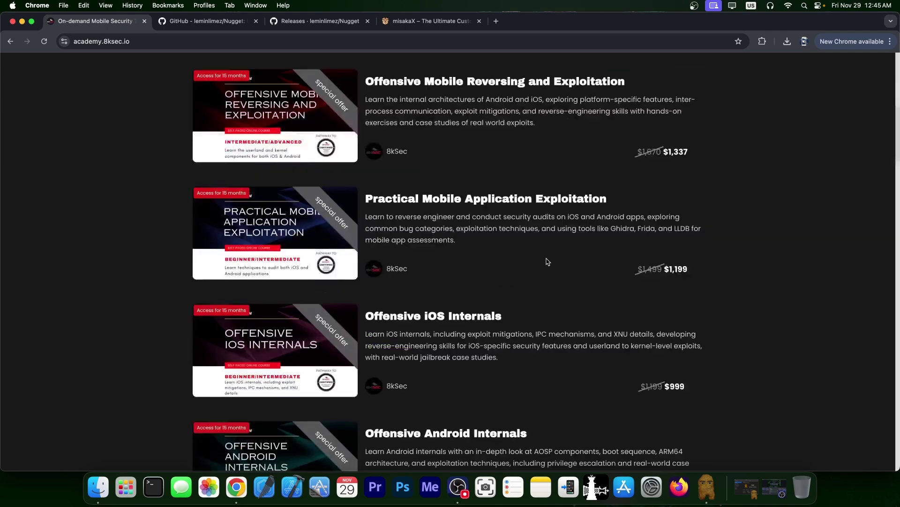
{"action": "left_click", "coordinate": [441, 320]}
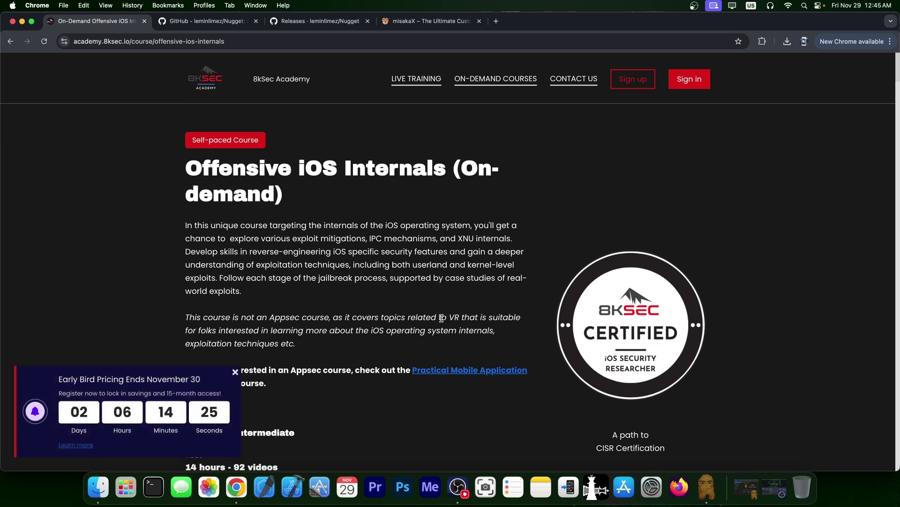
{"action": "scroll", "coordinate": [441, 318], "scroll_direction": "down", "scroll_amount": 4}
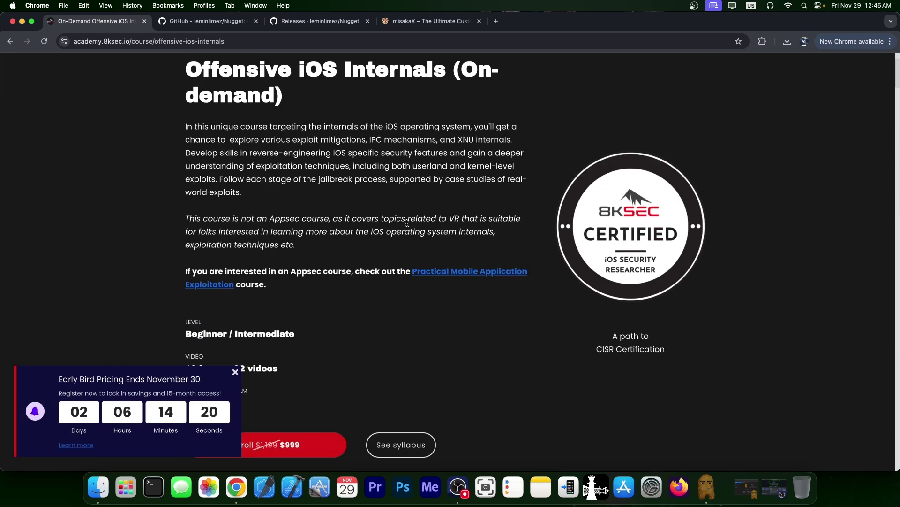
{"action": "scroll", "coordinate": [407, 223], "scroll_direction": "down", "scroll_amount": 10}
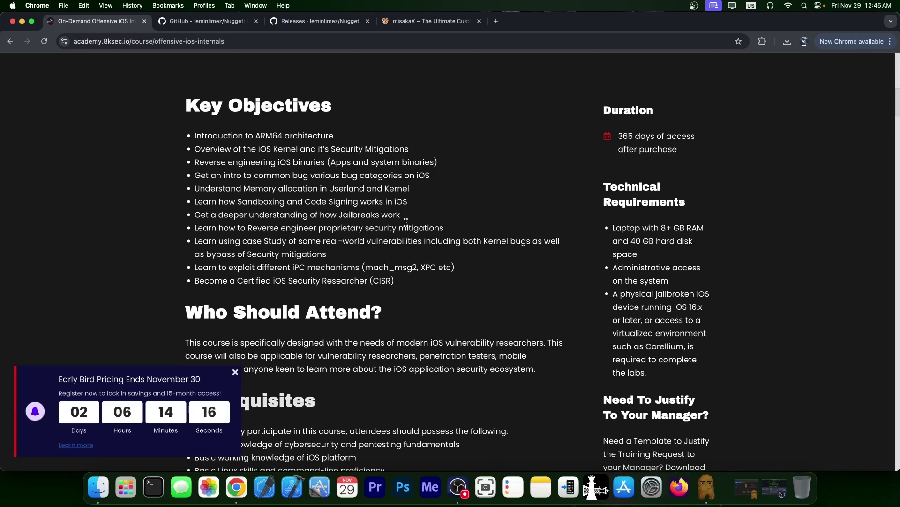
{"action": "scroll", "coordinate": [403, 223], "scroll_direction": "up", "scroll_amount": 15}
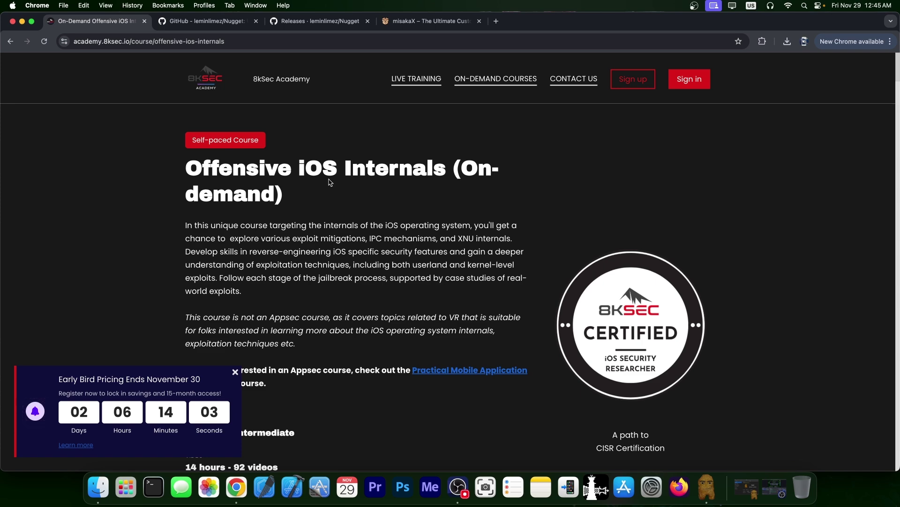
{"action": "left_click", "coordinate": [11, 42]}
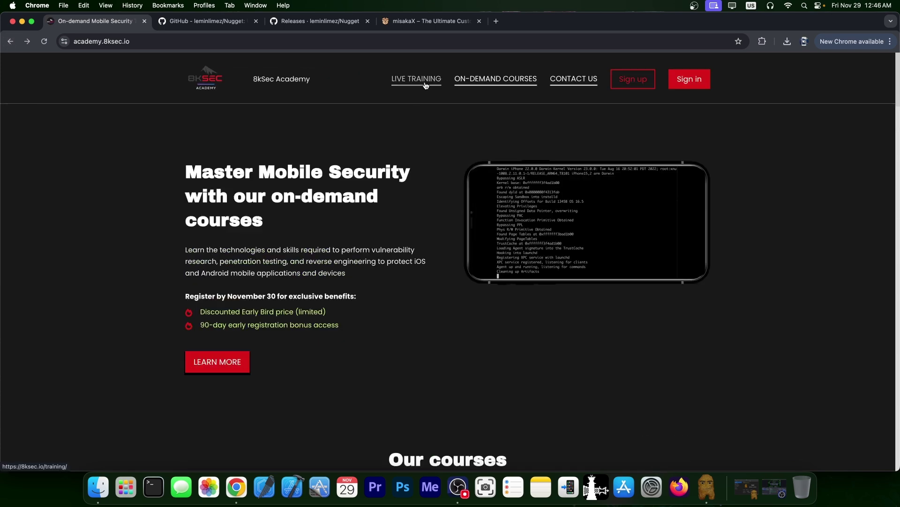
{"action": "left_click", "coordinate": [144, 21]}
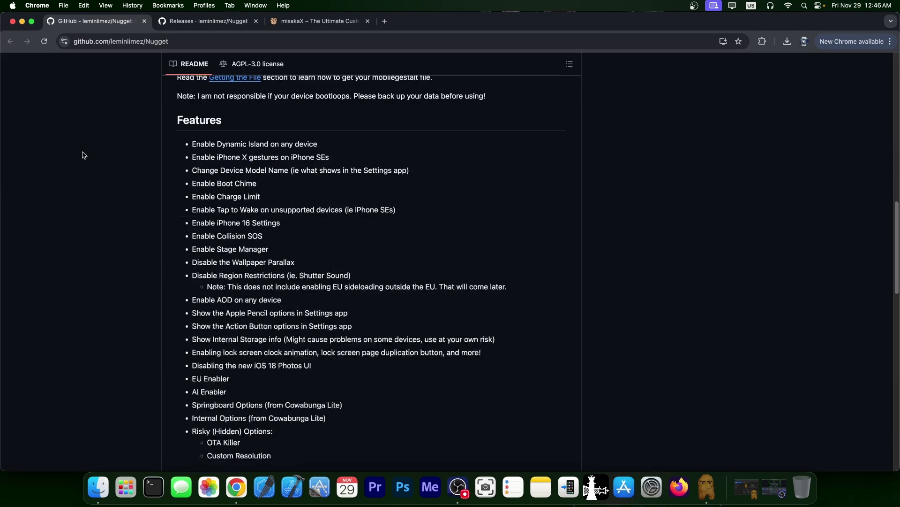
Scroll through the Nugget README's Features list, then switch to the misakaX article
{"action": "scroll", "coordinate": [83, 155], "scroll_direction": "up", "scroll_amount": 5}
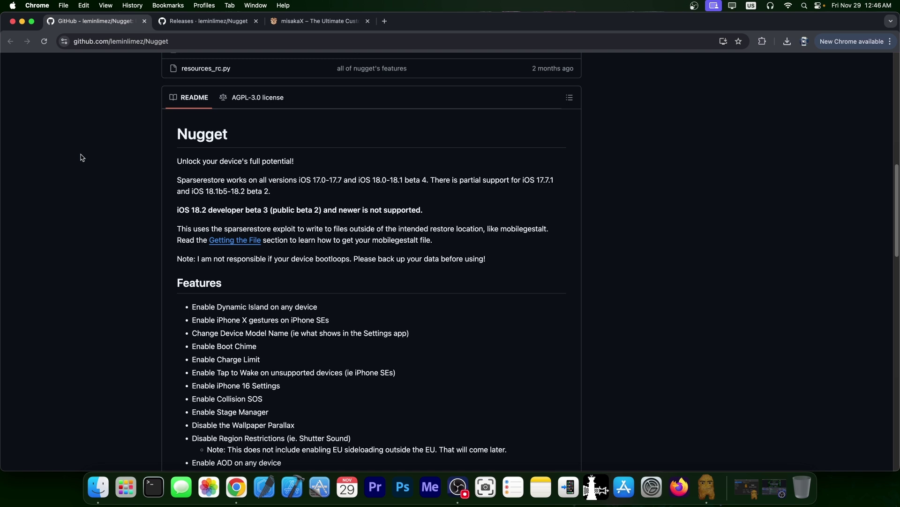
{"action": "scroll", "coordinate": [84, 159], "scroll_direction": "down", "scroll_amount": 5}
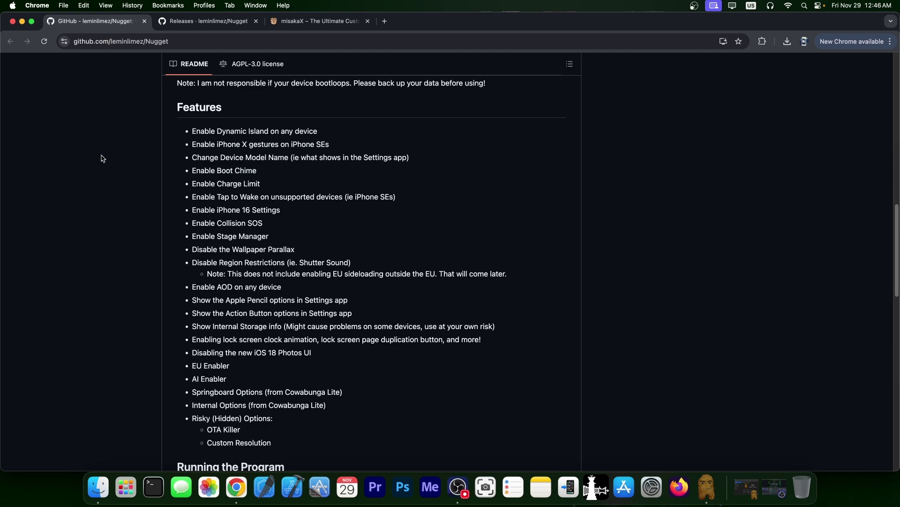
{"action": "left_click", "coordinate": [312, 21]}
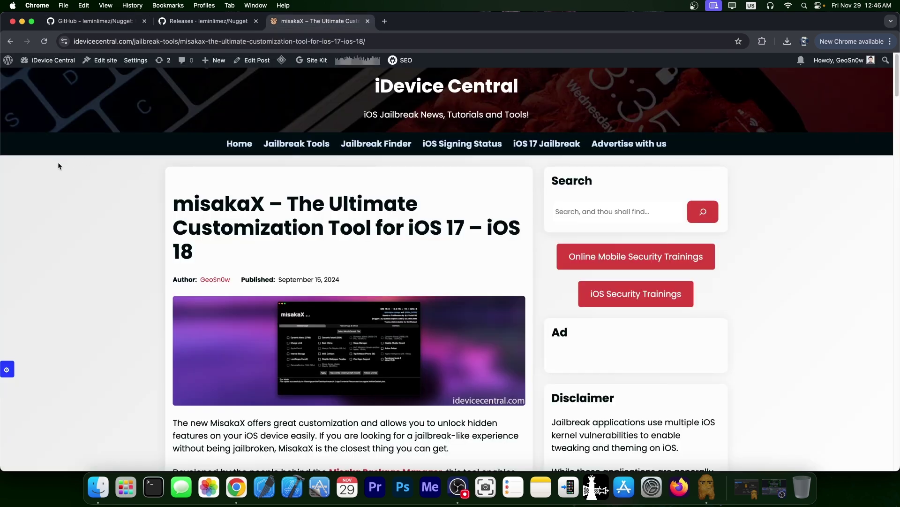
Read misakaX's tweak list down to the screenshot, then return to the Nugget README's Running the Program section
{"action": "scroll", "coordinate": [58, 162], "scroll_direction": "down", "scroll_amount": 3}
{"action": "scroll", "coordinate": [192, 173], "scroll_direction": "down", "scroll_amount": 20}
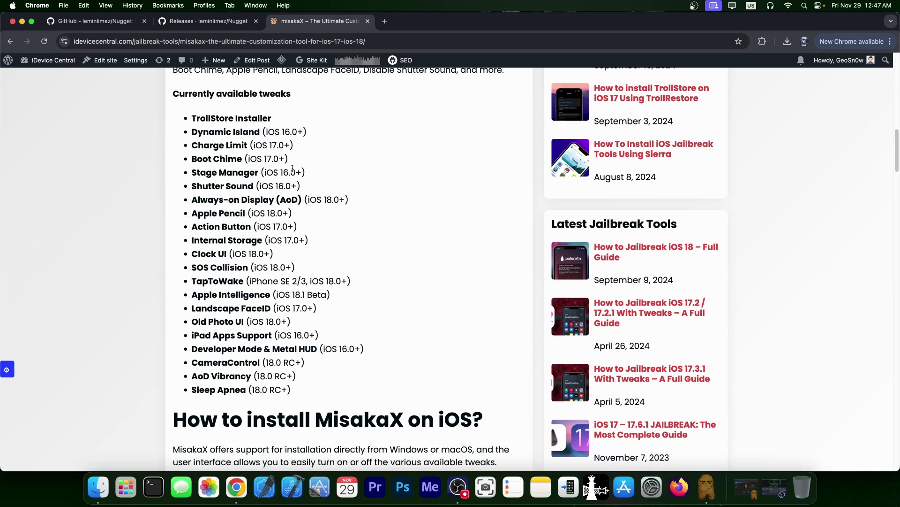
{"action": "scroll", "coordinate": [293, 169], "scroll_direction": "down", "scroll_amount": 15}
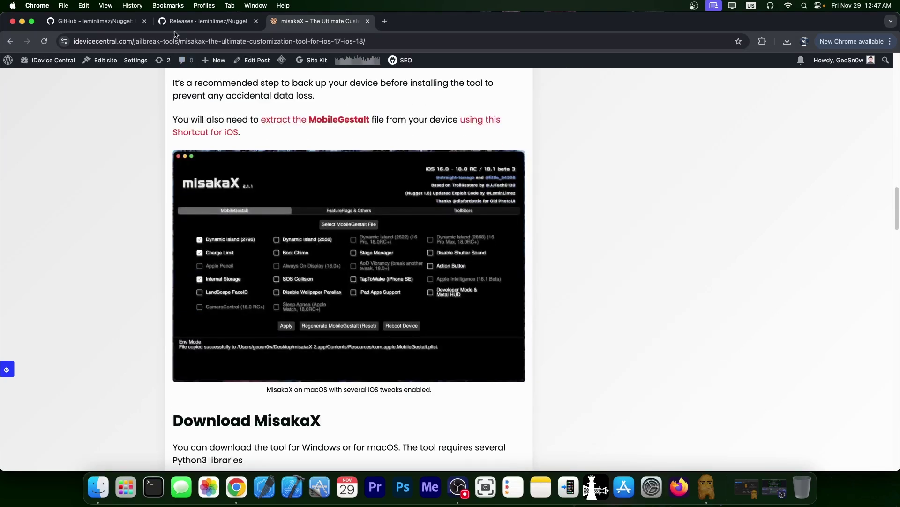
{"action": "left_click", "coordinate": [120, 23]}
{"action": "scroll", "coordinate": [121, 129], "scroll_direction": "down", "scroll_amount": 3}
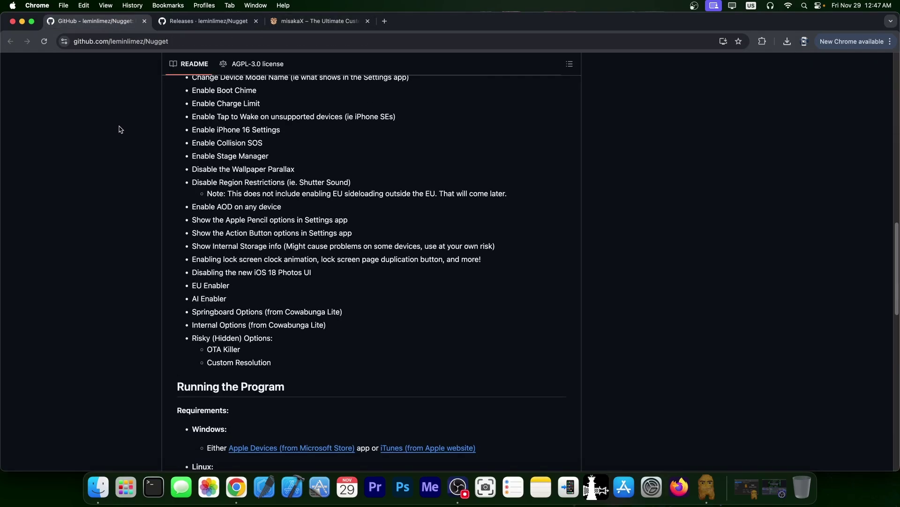
Switch to the Nugget releases page and read through the v4.1 release notes
{"action": "scroll", "coordinate": [121, 129], "scroll_direction": "up", "scroll_amount": 3}
{"action": "left_click", "coordinate": [207, 21]}
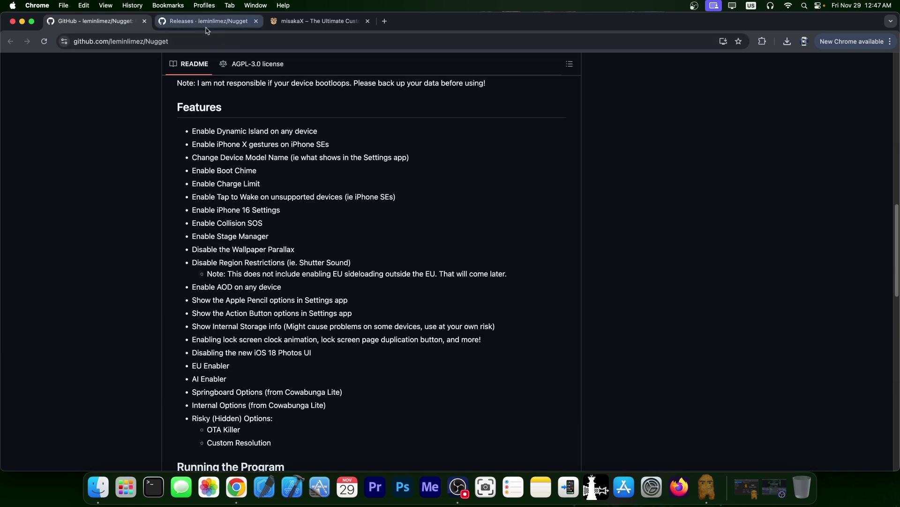
{"action": "scroll", "coordinate": [159, 173], "scroll_direction": "down", "scroll_amount": 5}
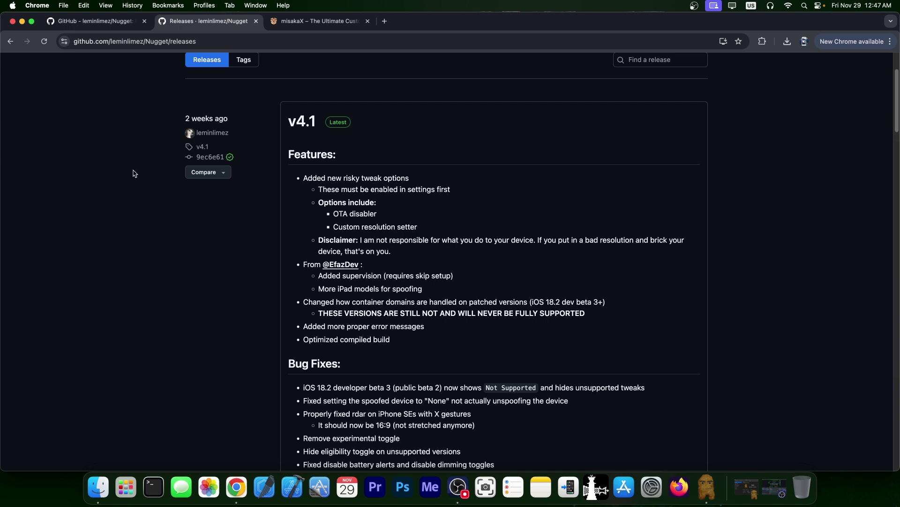
{"action": "scroll", "coordinate": [413, 183], "scroll_direction": "down", "scroll_amount": 2}
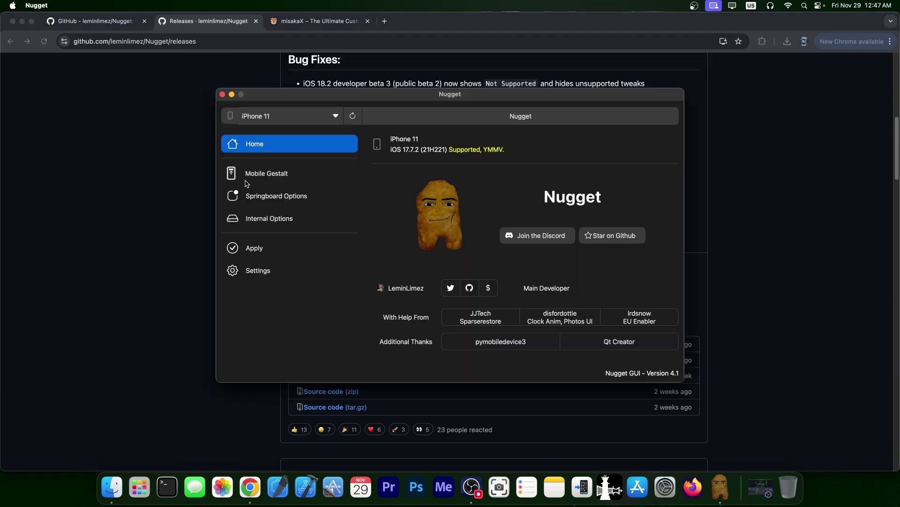
Glance at Nugget's Mobile Gestalt options, then hide Nugget and return to the browser
{"action": "left_click", "coordinate": [247, 182]}
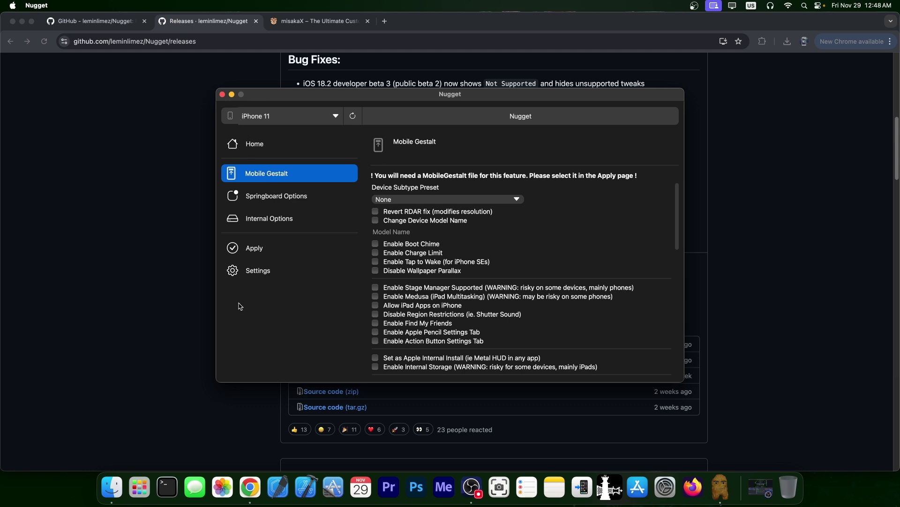
{"action": "key", "text": "super+q"}
{"action": "scroll", "coordinate": [402, 261], "scroll_direction": "up", "scroll_amount": 3}
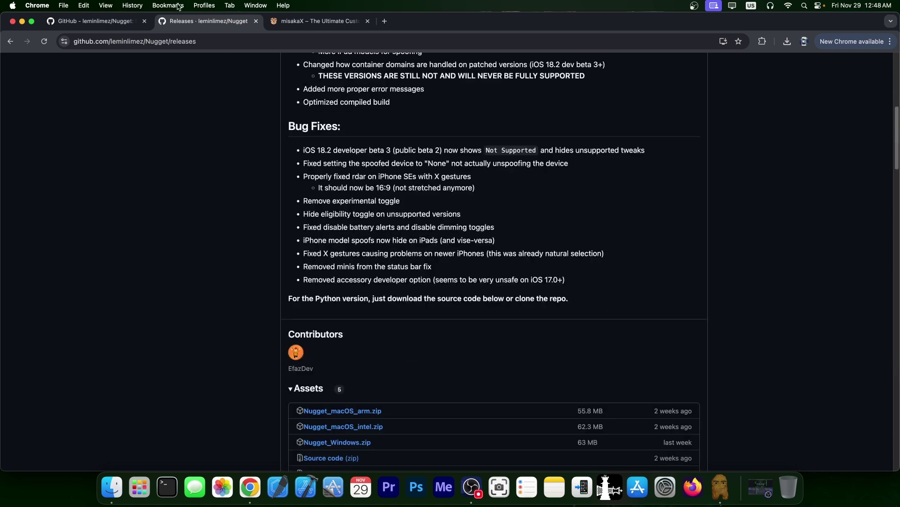
Minimize Chrome and bring Nugget forward, viewing its Home page and then Mobile Gestalt
{"action": "left_click", "coordinate": [22, 21]}
{"action": "left_click", "coordinate": [322, 94]}
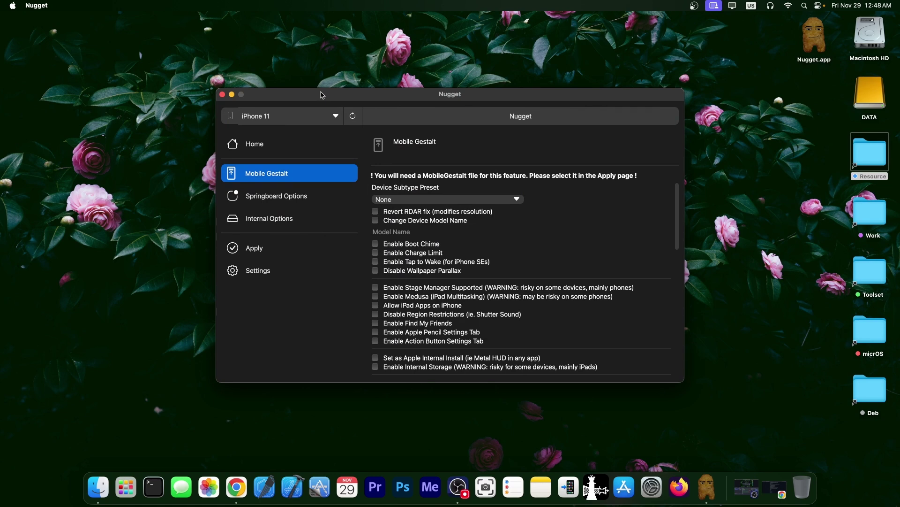
{"action": "left_click", "coordinate": [287, 141]}
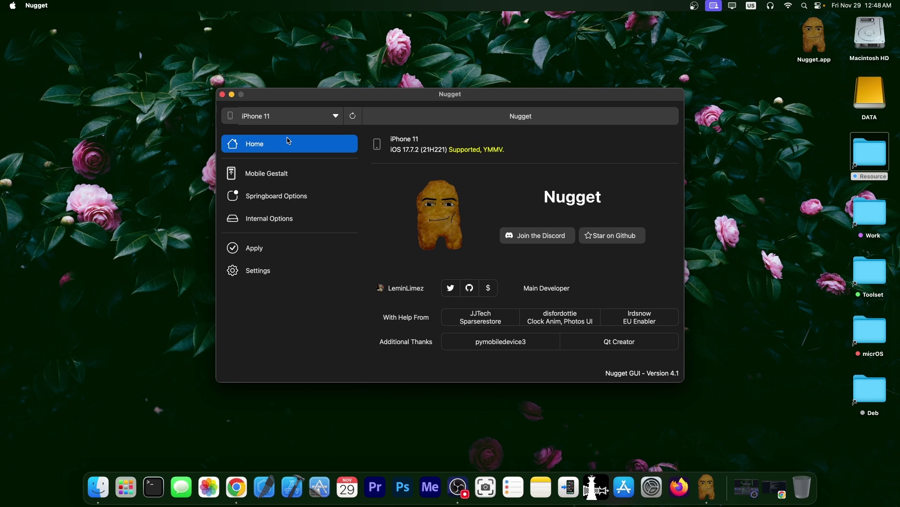
{"action": "left_click", "coordinate": [285, 177]}
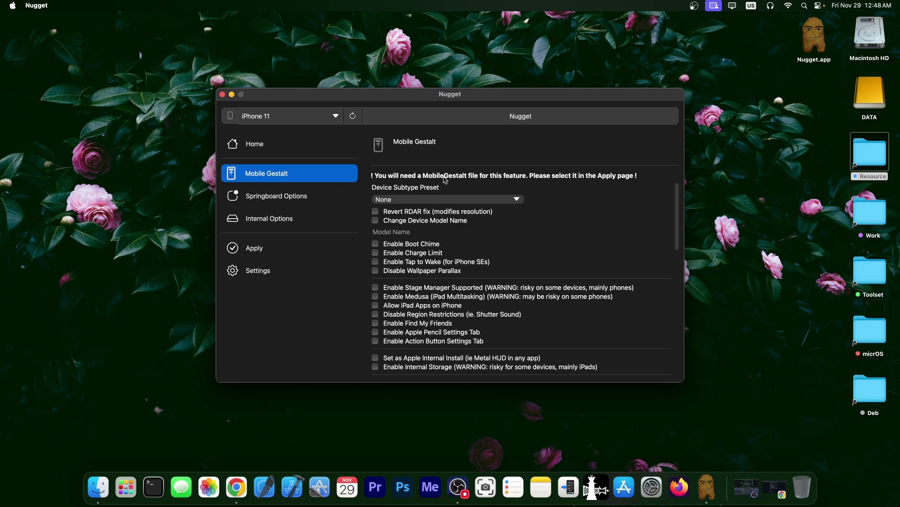
Scroll the Mobile Gestalt checkbox list down to Custom Gestalt Keys, then open Springboard Options
{"action": "scroll", "coordinate": [416, 221], "scroll_direction": "down", "scroll_amount": 3}
{"action": "scroll", "coordinate": [419, 227], "scroll_direction": "up", "scroll_amount": 3}
{"action": "scroll", "coordinate": [464, 282], "scroll_direction": "down", "scroll_amount": 3}
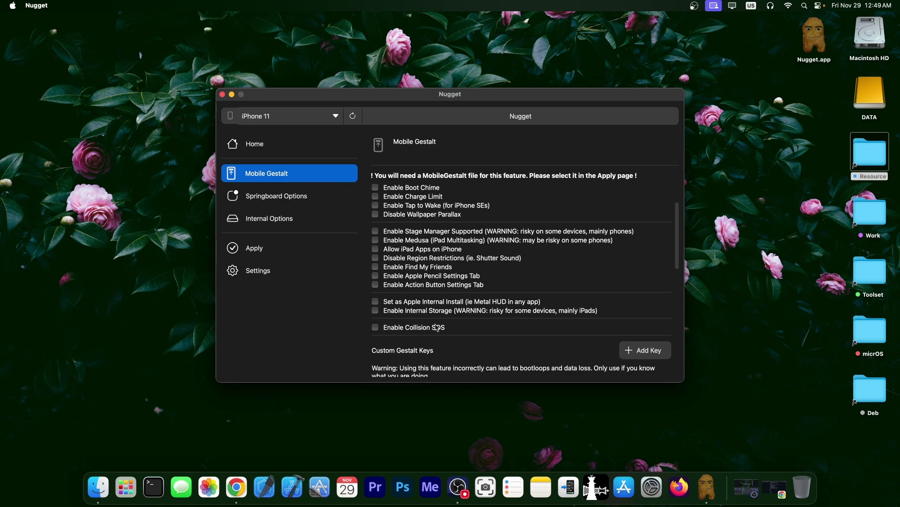
{"action": "scroll", "coordinate": [443, 329], "scroll_direction": "down", "scroll_amount": 5}
{"action": "left_click", "coordinate": [303, 204]}
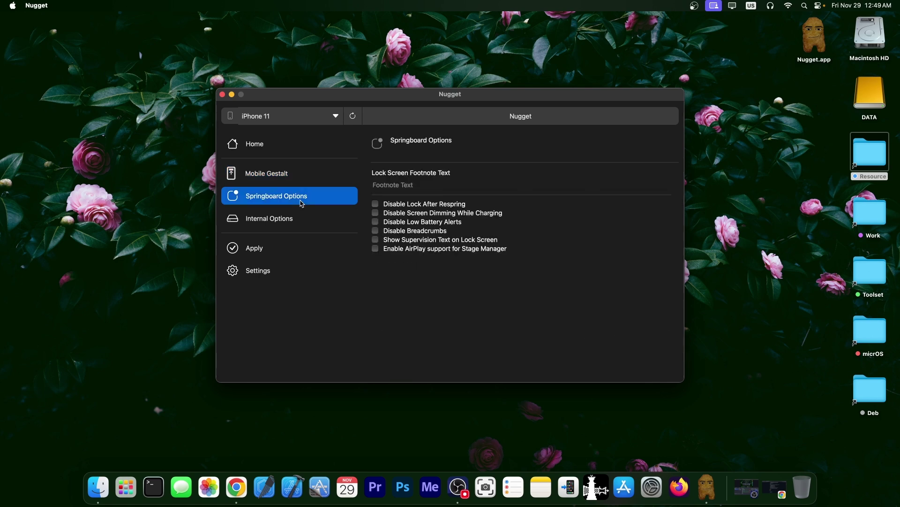
Enter 'dvbhcvnbcv' as the Lock Screen Footnote Text, then view the Internal Options page
{"action": "left_click", "coordinate": [388, 182]}
{"action": "type", "text": "dvbhcvnbcvn"}
{"action": "key", "text": "BackSpace"}
{"action": "left_click", "coordinate": [290, 218]}
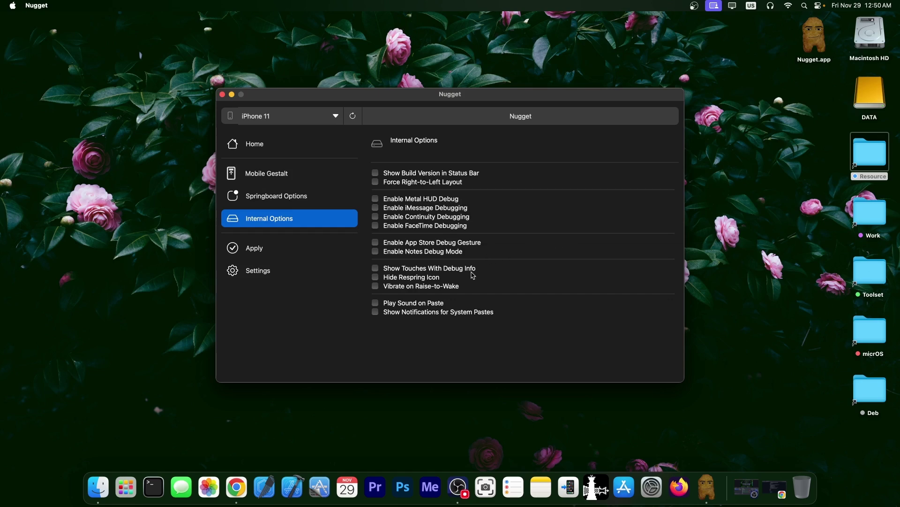
View the Apply page, then Nugget's Settings with WiFi applying, auto reboot and Skip Setup enabled
{"action": "left_click", "coordinate": [344, 249]}
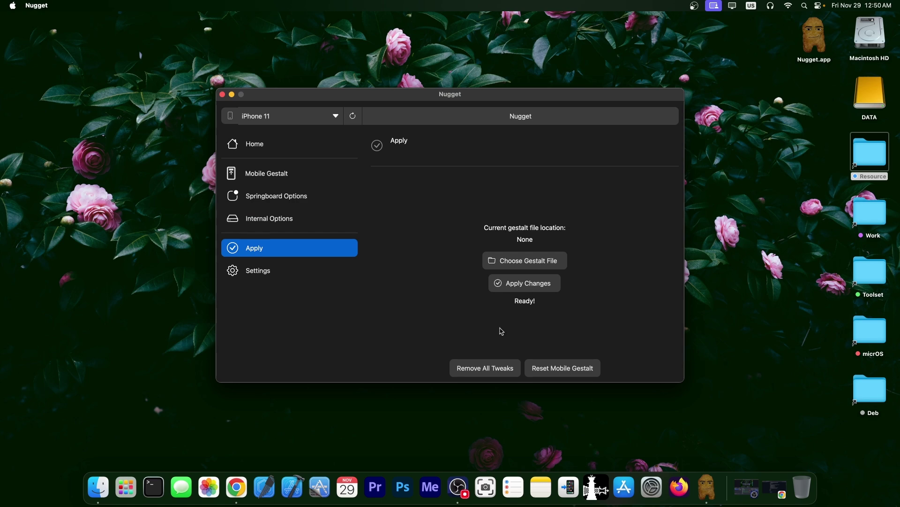
{"action": "left_click", "coordinate": [300, 278]}
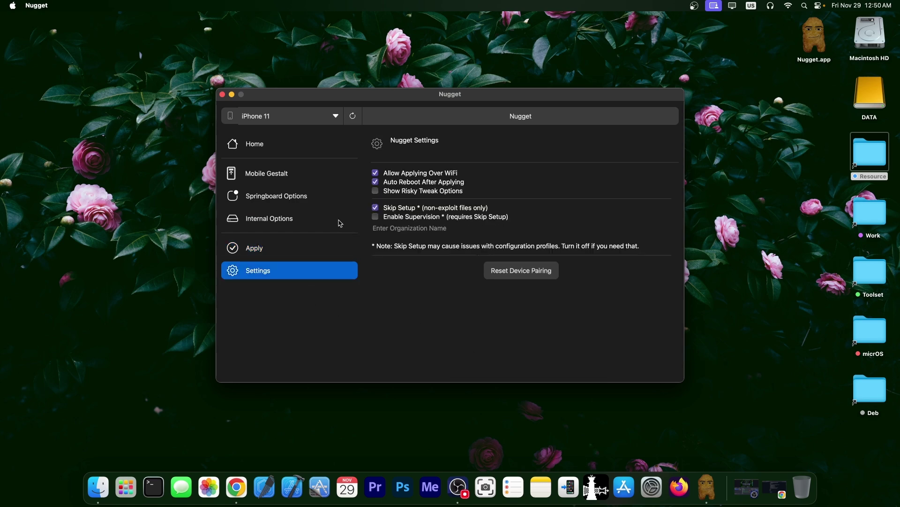
Go back through Springboard Options to Mobile Gestalt and scroll its tweak list to the top
{"action": "left_click", "coordinate": [301, 196]}
{"action": "left_click", "coordinate": [302, 174]}
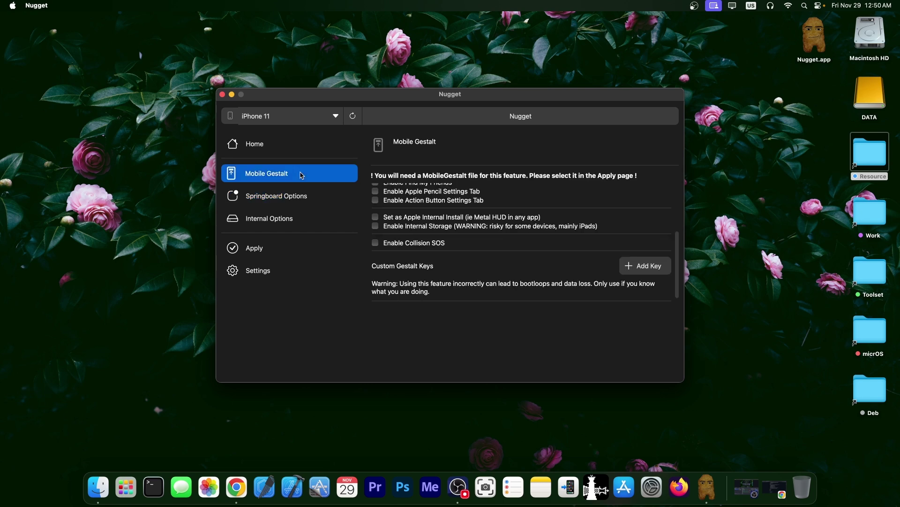
{"action": "scroll", "coordinate": [436, 248], "scroll_direction": "up", "scroll_amount": 5}
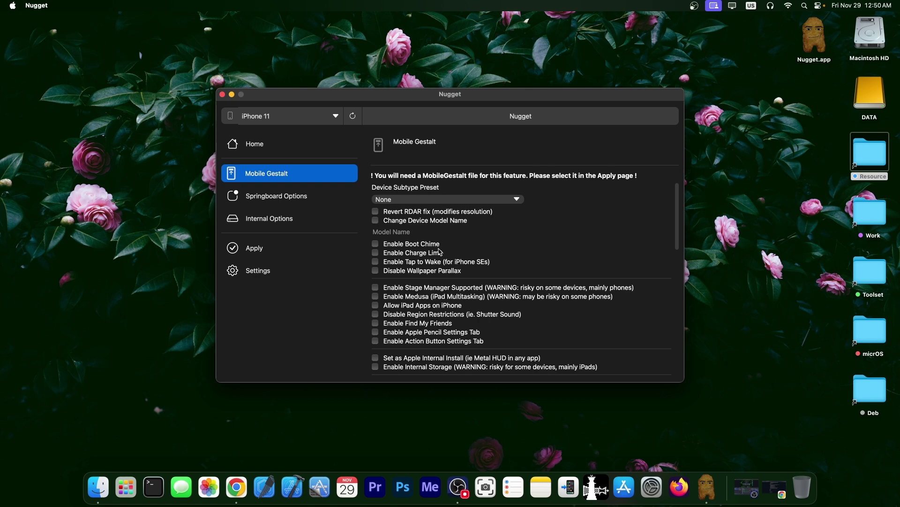
{"action": "scroll", "coordinate": [440, 252], "scroll_direction": "down", "scroll_amount": 5}
{"action": "scroll", "coordinate": [454, 309], "scroll_direction": "up", "scroll_amount": 5}
Close Nugget, bring Chrome back, and enlarge the screenshot in the misakaX article
{"action": "left_click", "coordinate": [222, 95]}
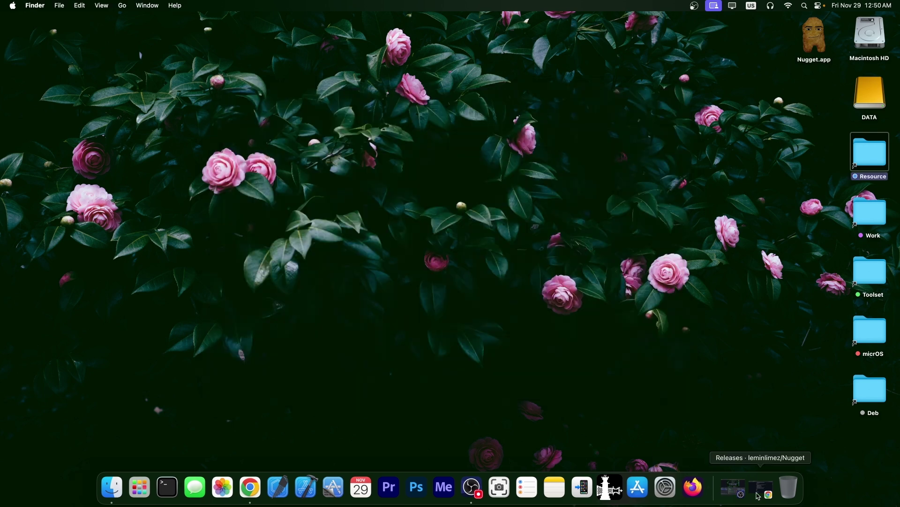
{"action": "left_click", "coordinate": [759, 495]}
{"action": "left_click", "coordinate": [328, 21]}
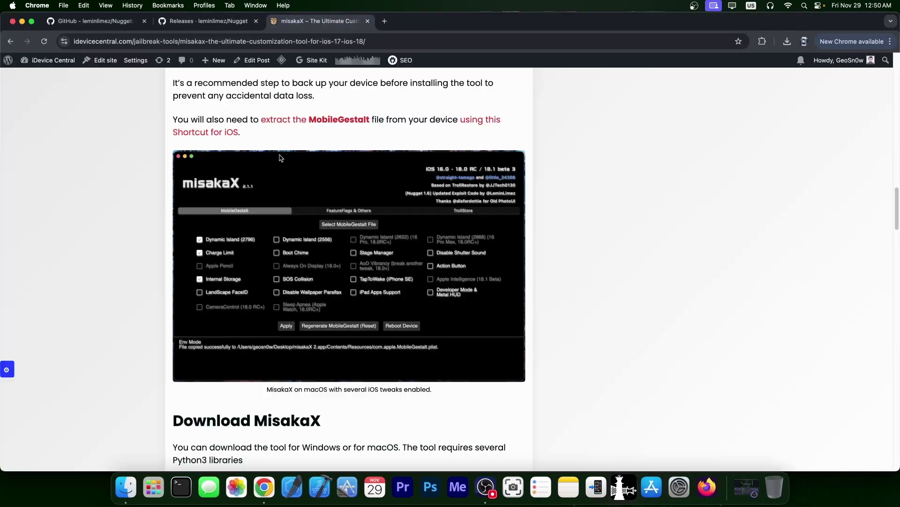
{"action": "left_click", "coordinate": [328, 265]}
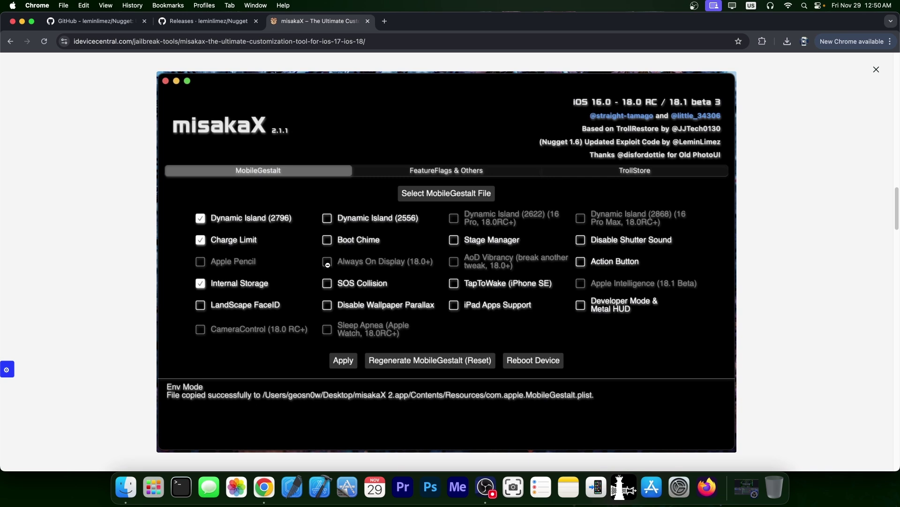
Look over the enlarged misakaX screenshot, then go back to the Nugget v4.1 GitHub release notes
{"action": "scroll", "coordinate": [328, 264], "scroll_direction": "up", "scroll_amount": 3}
{"action": "scroll", "coordinate": [292, 200], "scroll_direction": "down", "scroll_amount": 7}
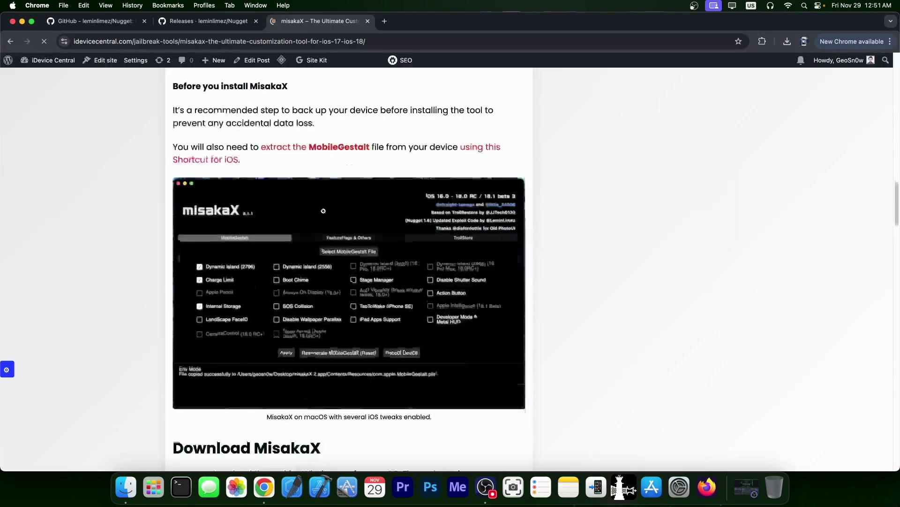
{"action": "scroll", "coordinate": [291, 201], "scroll_direction": "up", "scroll_amount": 10}
{"action": "left_click", "coordinate": [206, 20]}
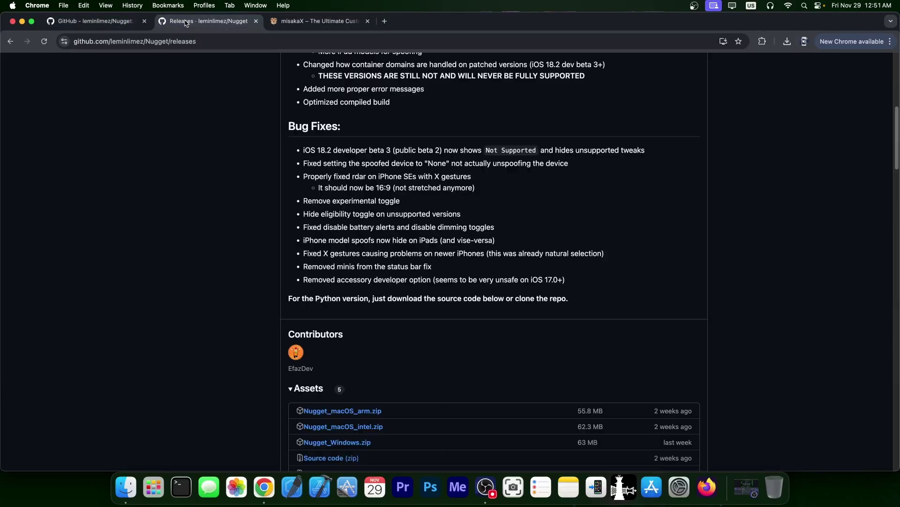
{"action": "scroll", "coordinate": [249, 164], "scroll_direction": "up", "scroll_amount": 6}
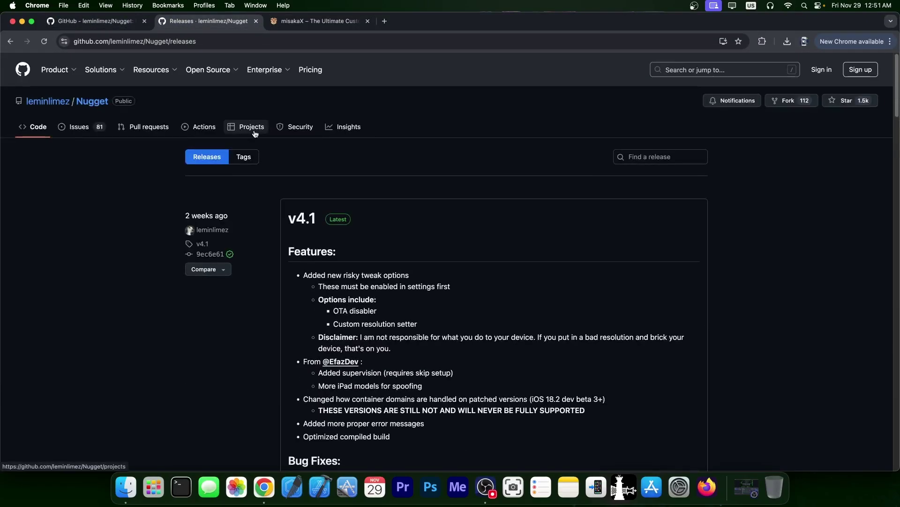
Minimize the Chrome window to reveal the desktop with Nugget.app and its folders
{"action": "left_click", "coordinate": [21, 21]}
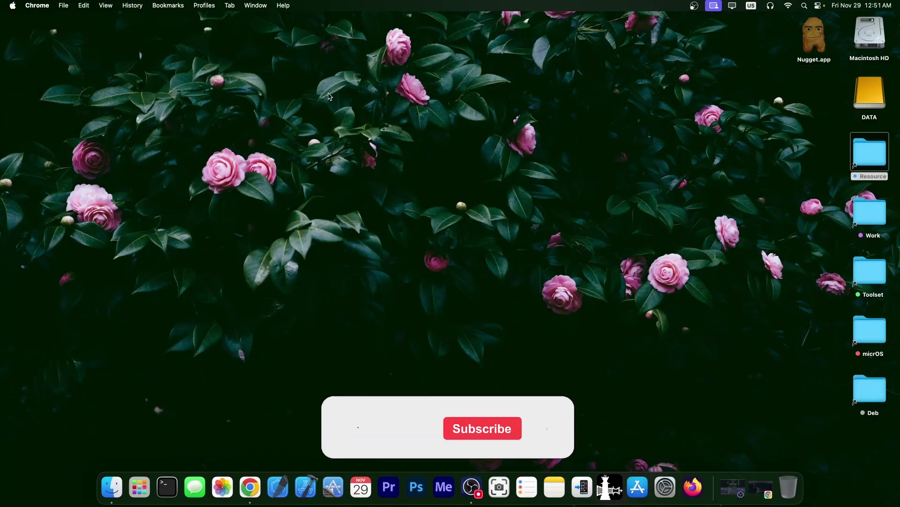